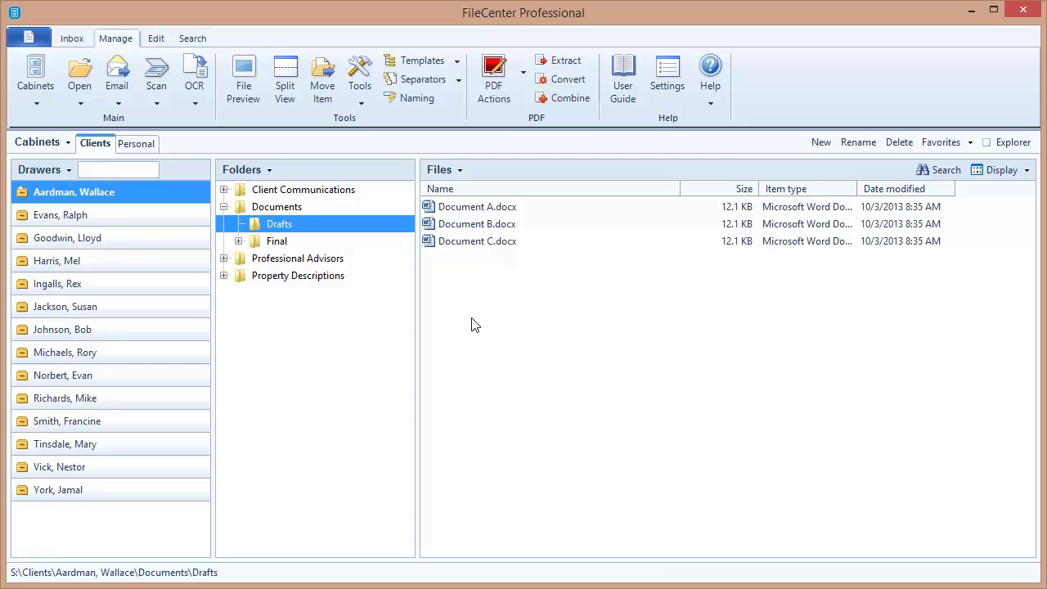
# Review the entries of the Staff Names, Document Types, IRS Forms and Counties custom lists in the naming options
pyautogui.click(408, 100)
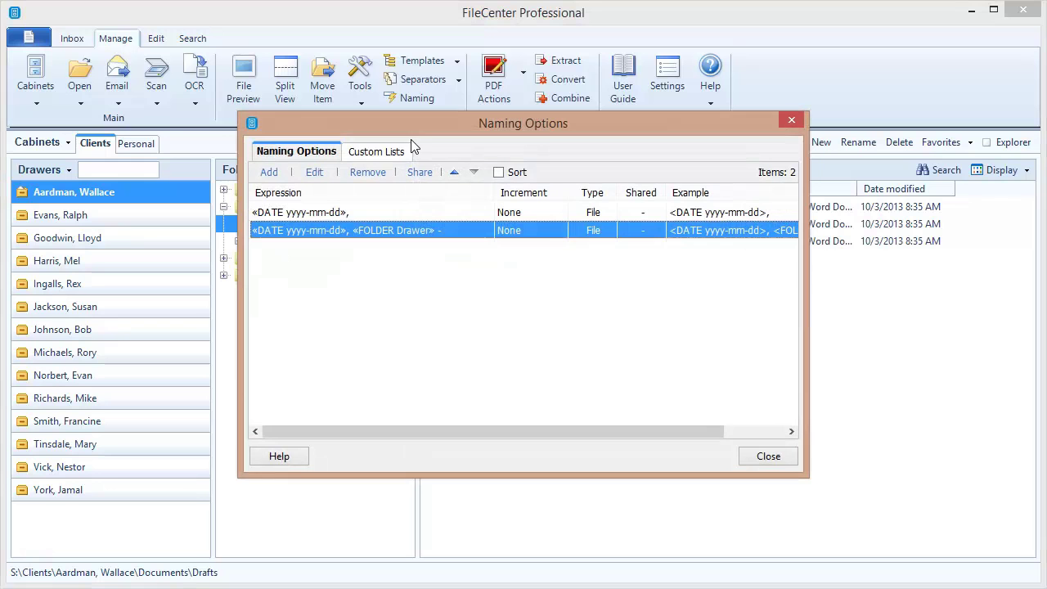
pyautogui.click(374, 153)
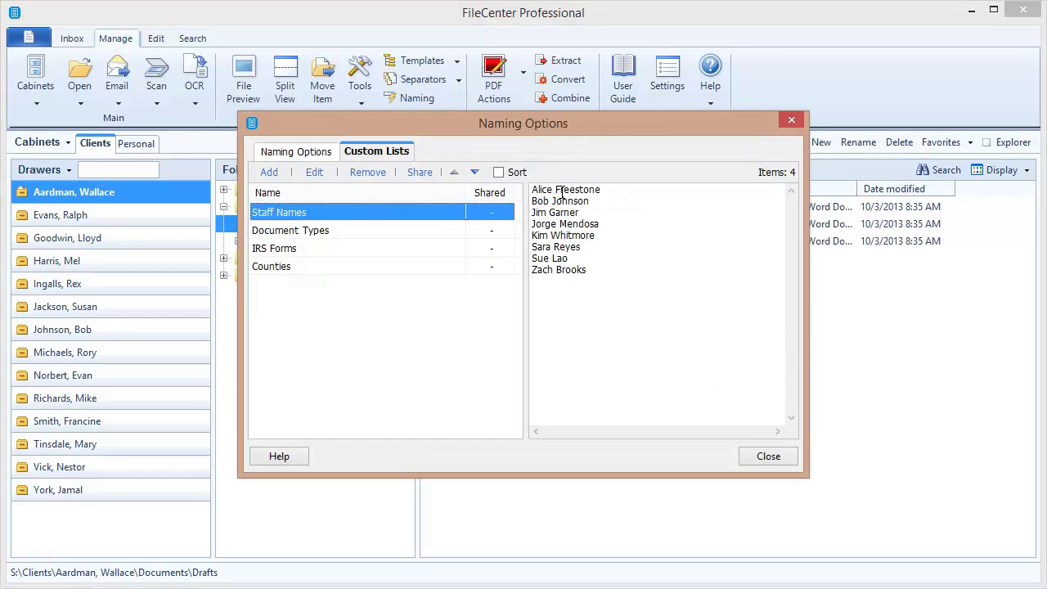
pyautogui.click(328, 235)
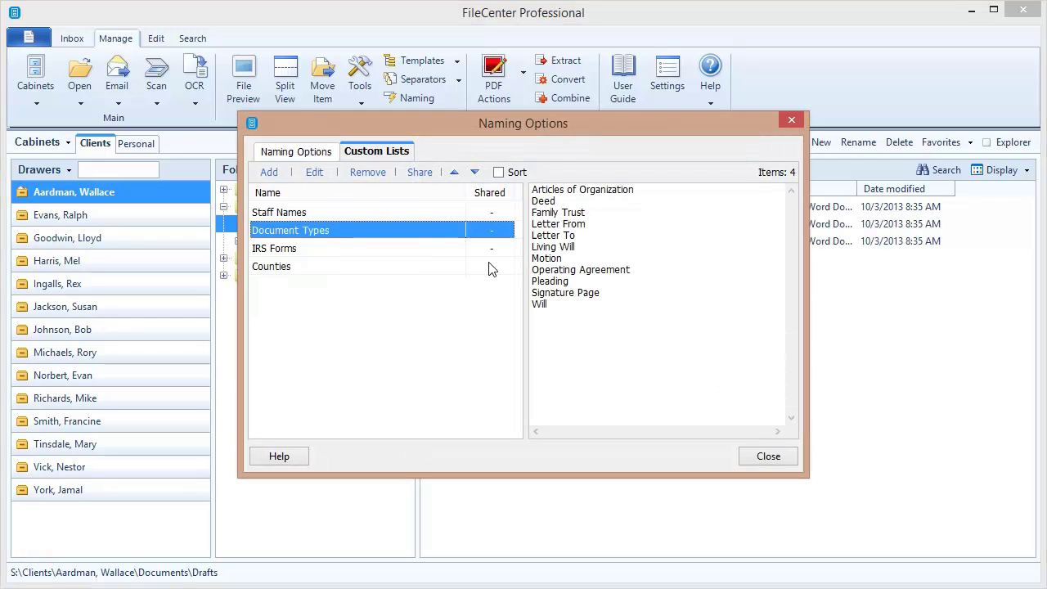
pyautogui.click(335, 247)
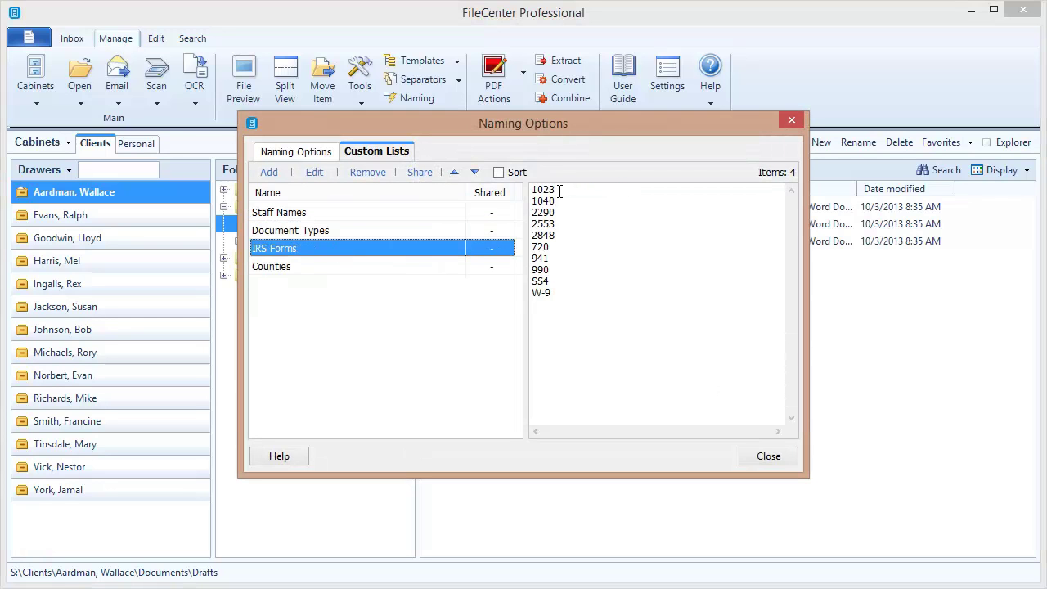
pyautogui.click(322, 268)
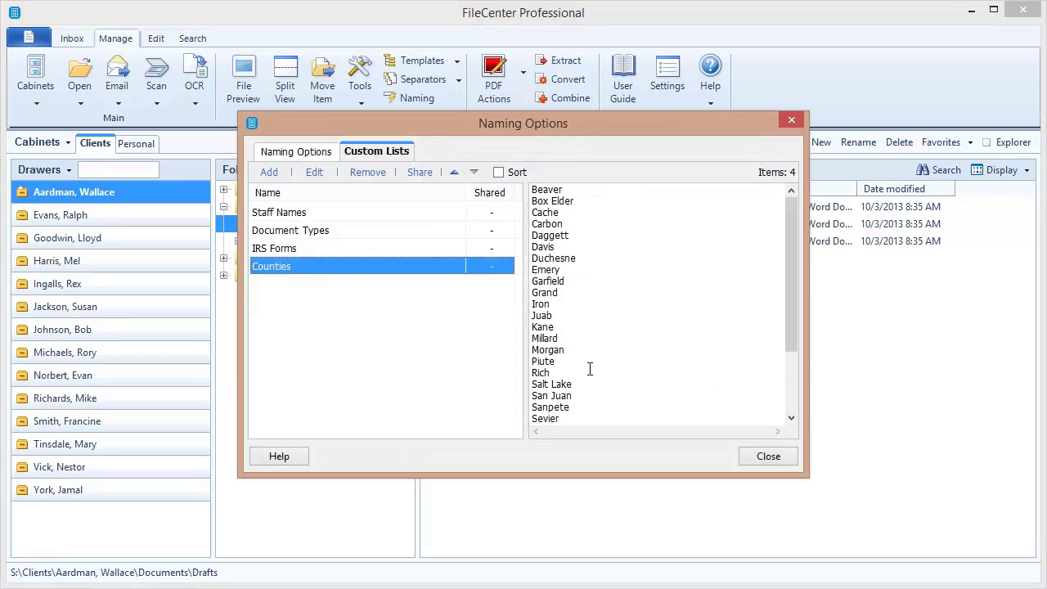
pyautogui.click(308, 214)
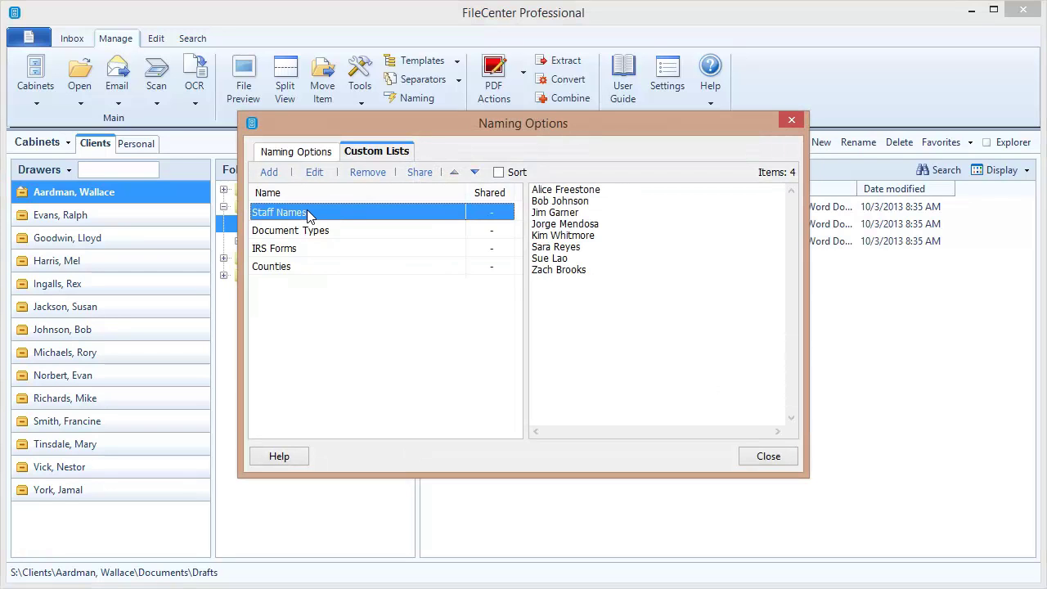
pyautogui.click(747, 459)
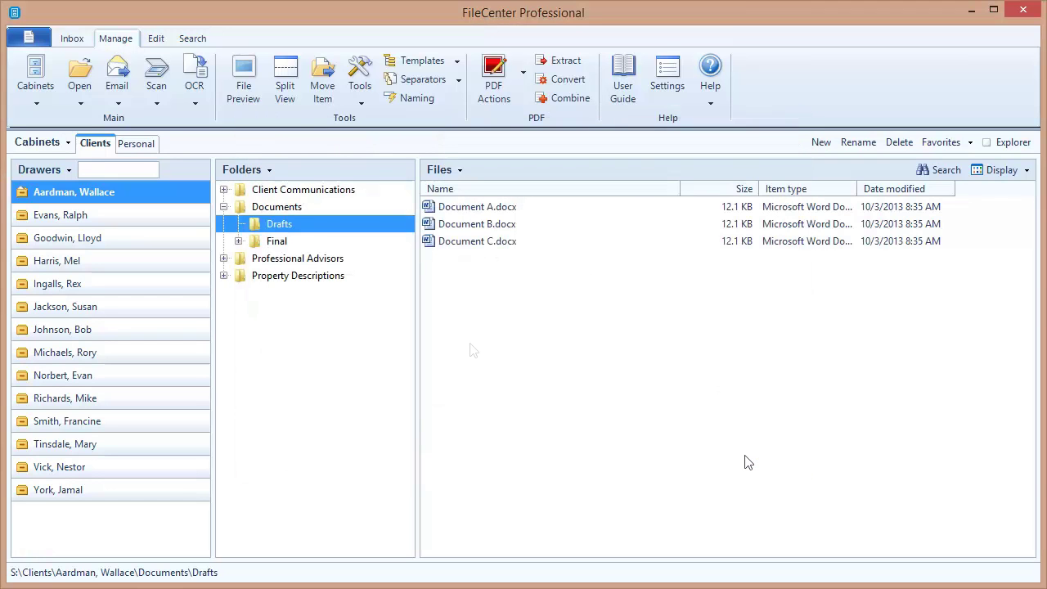
# Start renaming Document A.docx and browse the custom lists available for building its new name
pyautogui.click(463, 209)
pyautogui.click(453, 171)
pyautogui.click(460, 190)
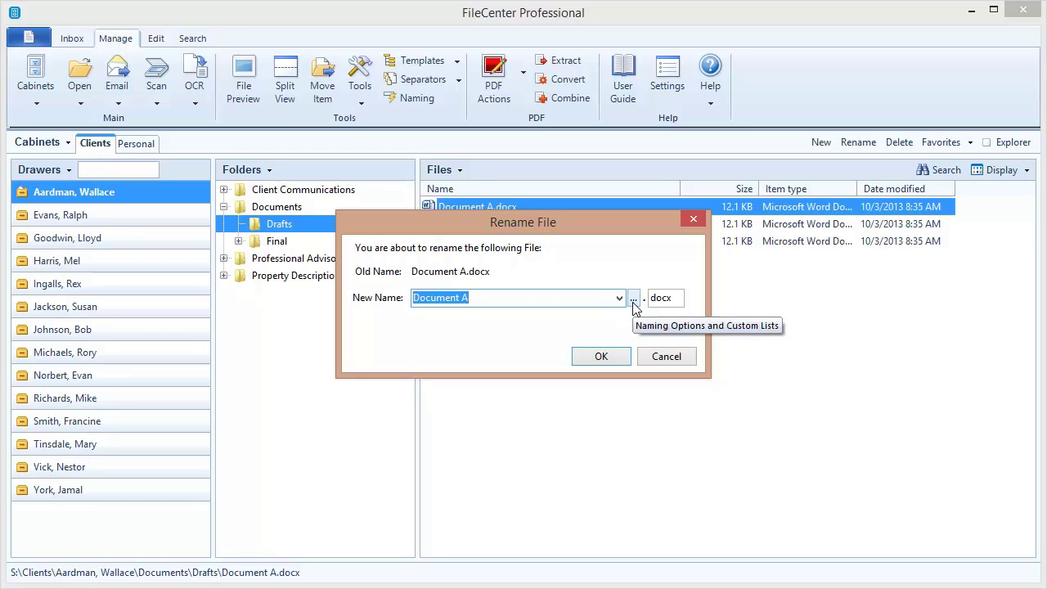
pyautogui.click(634, 301)
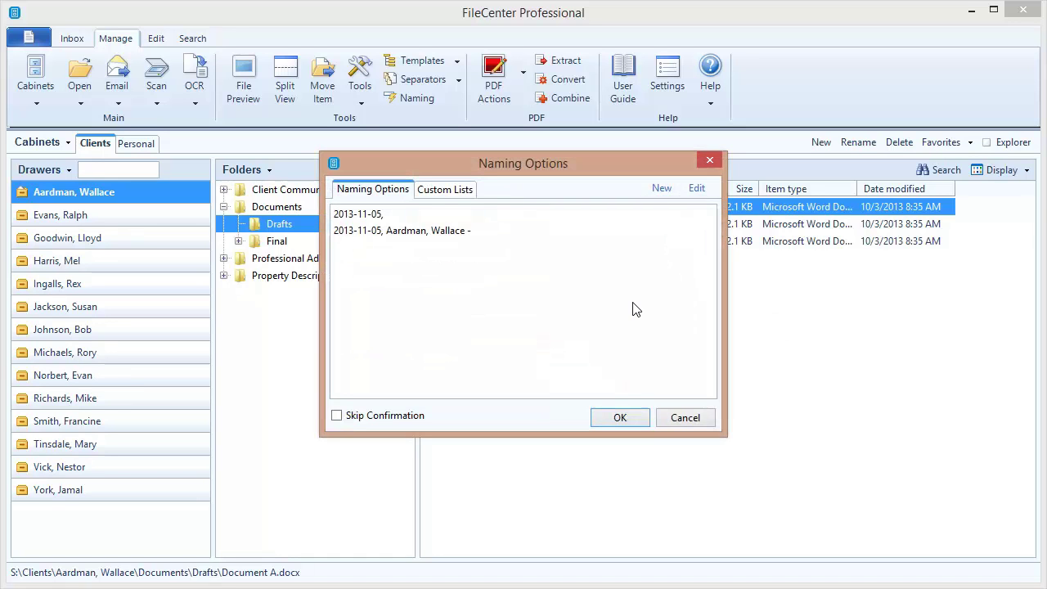
pyautogui.click(462, 197)
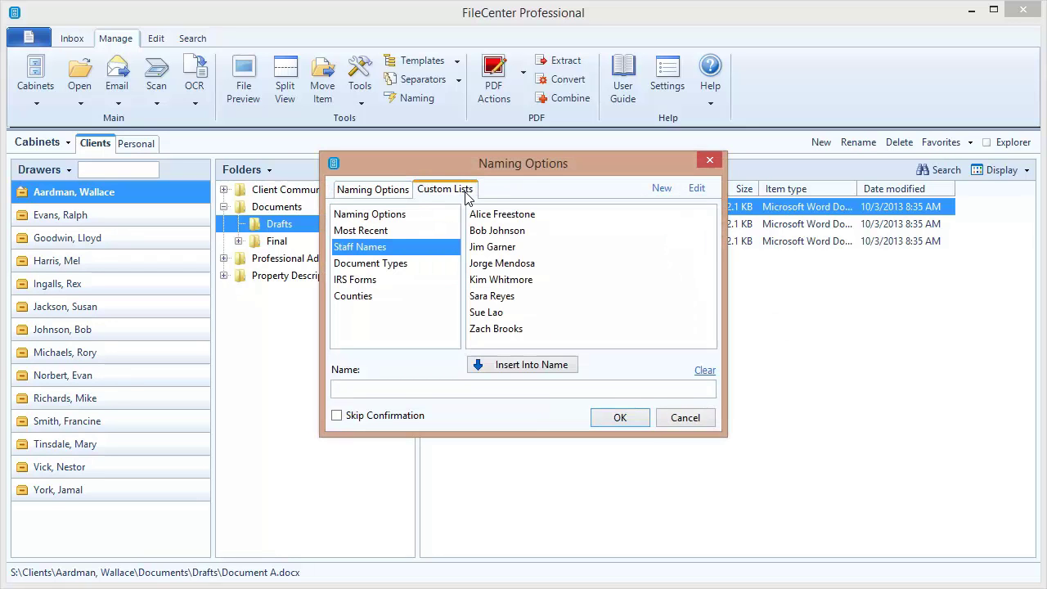
pyautogui.click(362, 264)
pyautogui.click(361, 280)
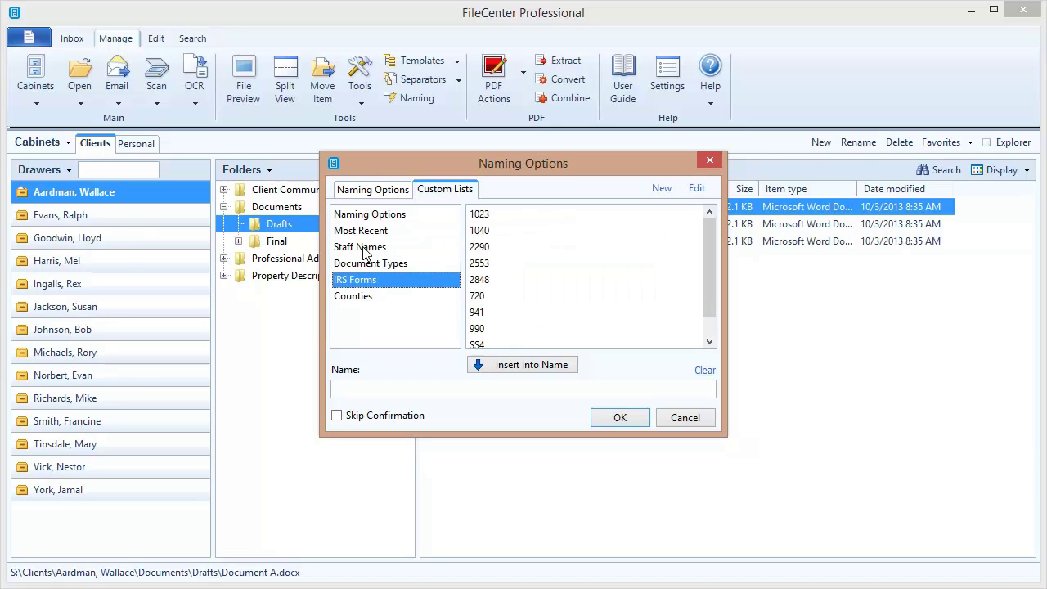
pyautogui.click(365, 250)
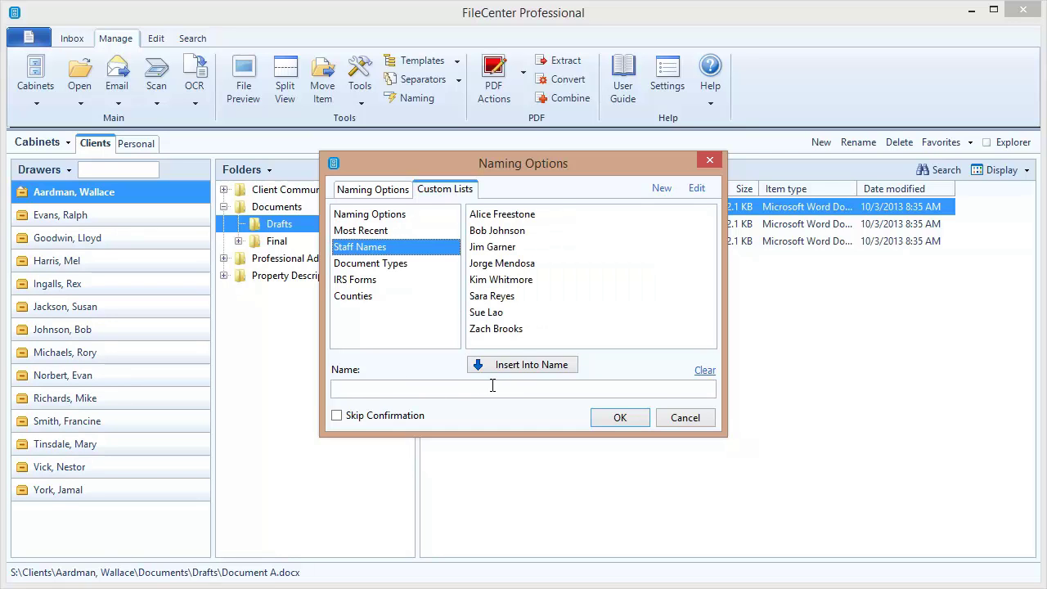
# Rename the file by combining Letter To from Document Types with the second entry from Staff Names
pyautogui.click(407, 266)
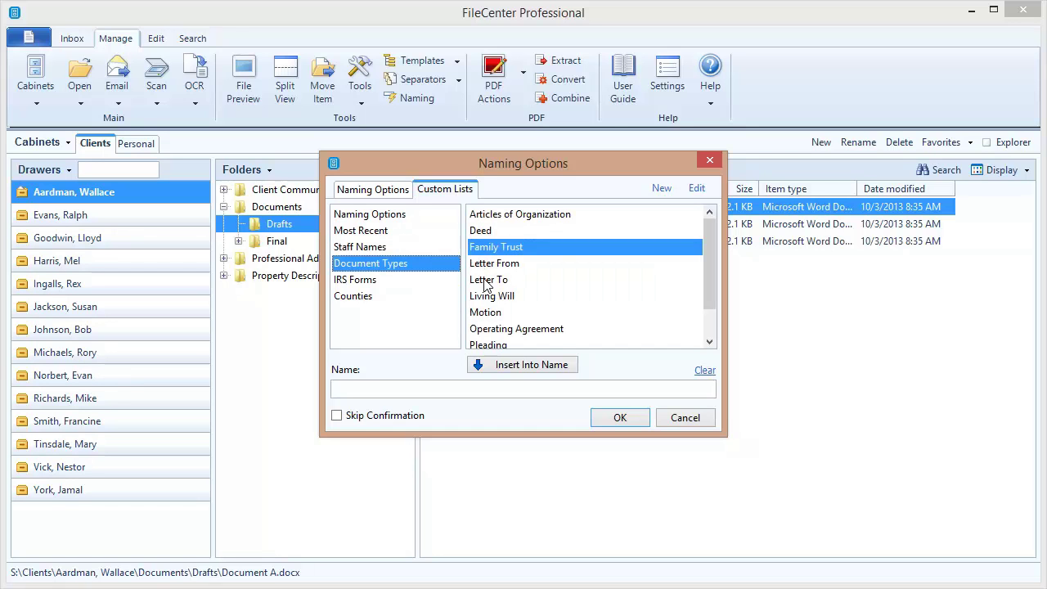
pyautogui.doubleClick(486, 280)
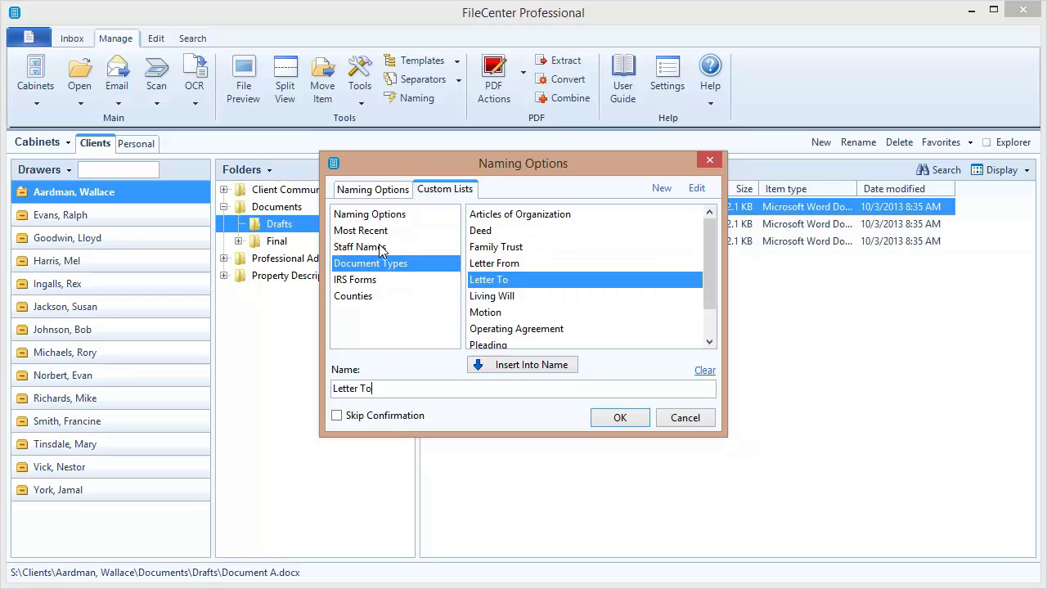
pyautogui.click(380, 248)
pyautogui.doubleClick(485, 232)
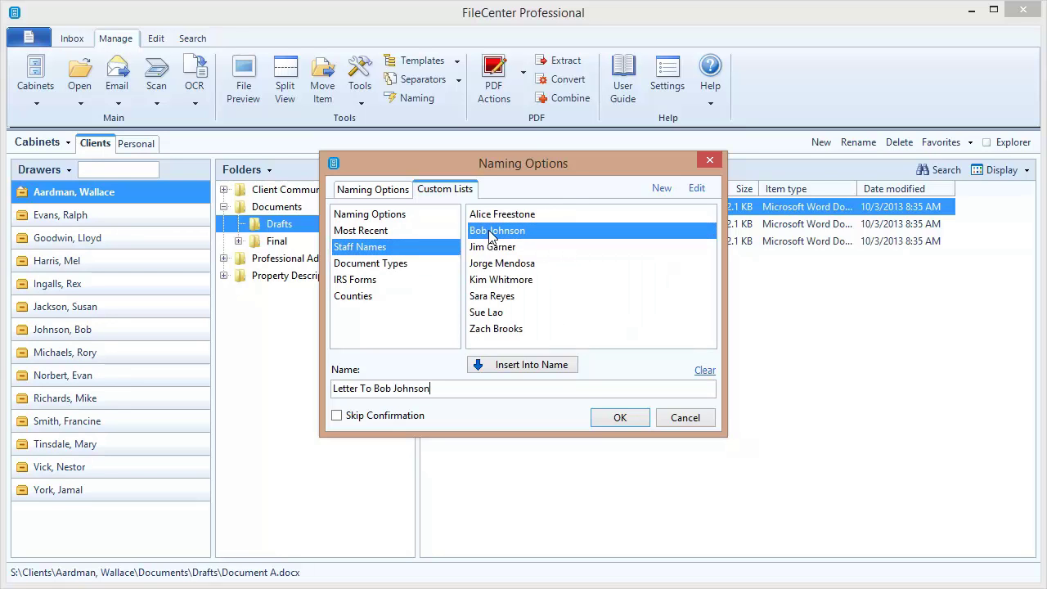
pyautogui.click(619, 419)
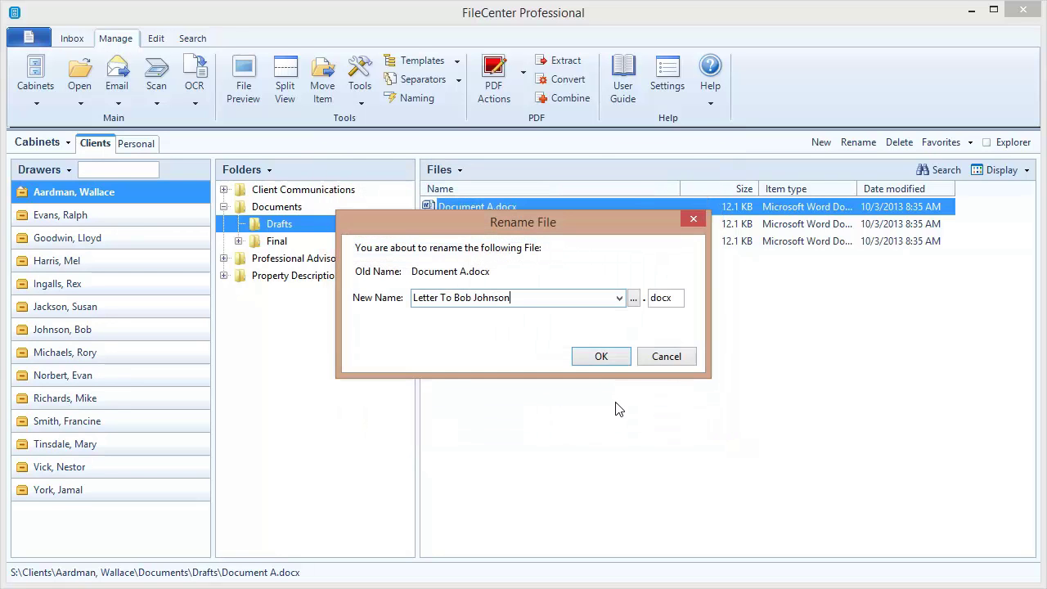
pyautogui.click(612, 357)
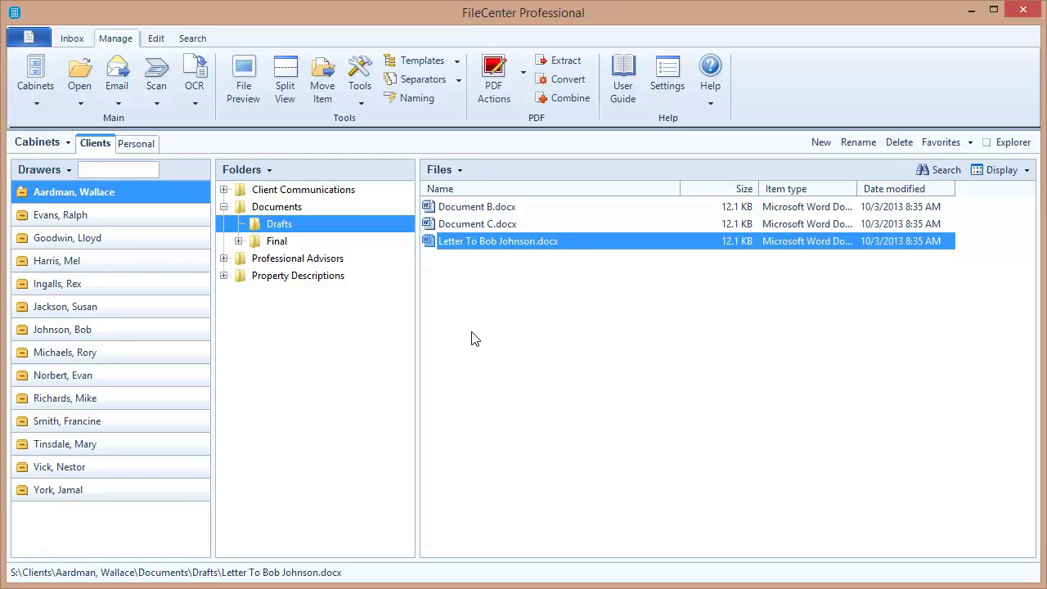
# Start renaming the Letter To file and insert the naming option combining the date and drawer name into the new name
pyautogui.click(444, 173)
pyautogui.click(456, 190)
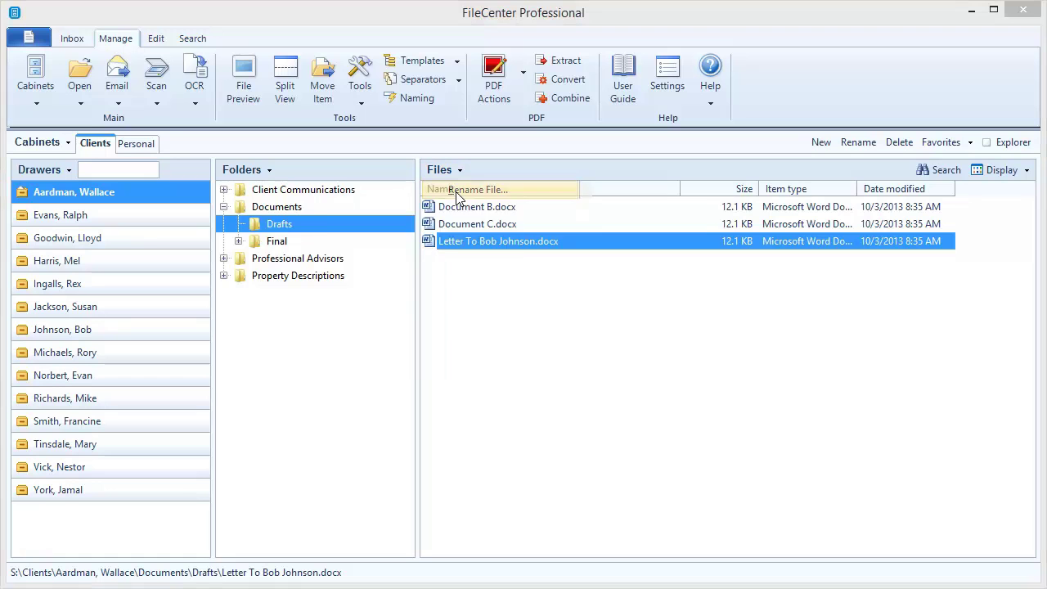
pyautogui.click(630, 300)
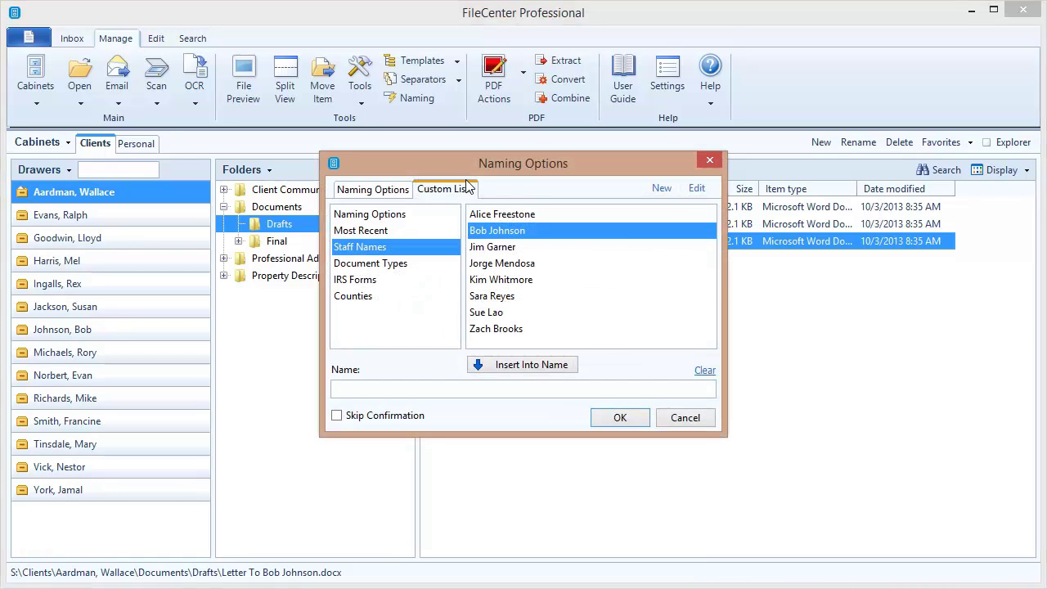
pyautogui.click(366, 215)
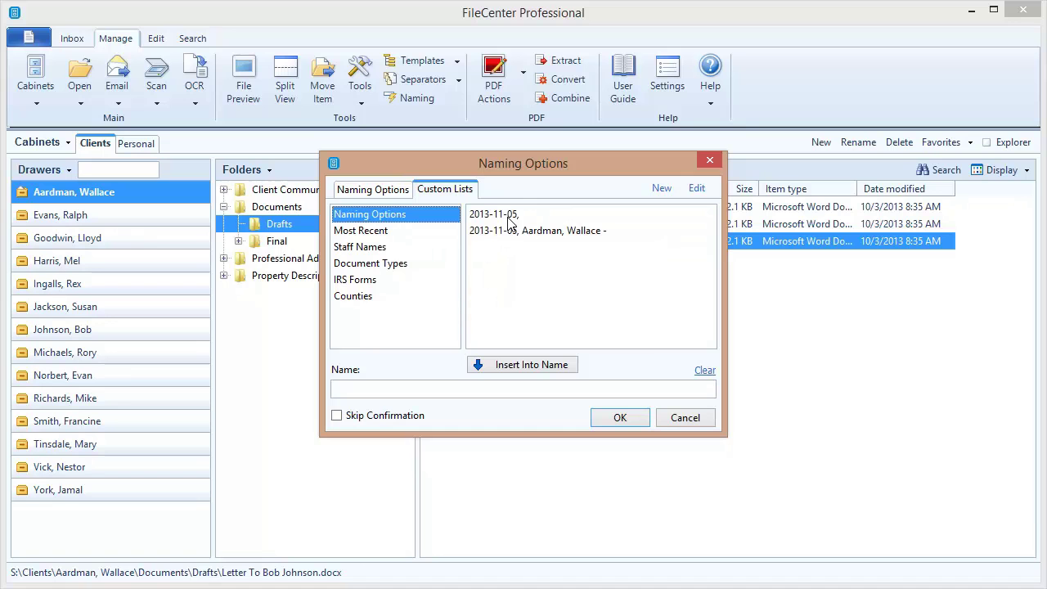
pyautogui.click(595, 231)
pyautogui.click(532, 365)
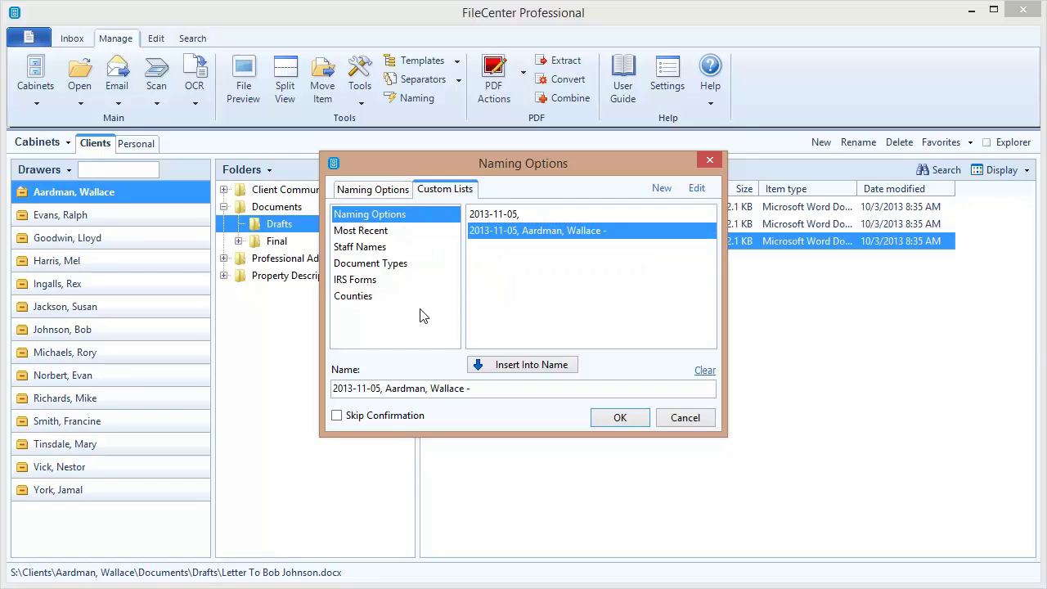
# Complete the rename by appending Letter To and the second staff name, and widen the Name column to fit the full file name
pyautogui.click(384, 271)
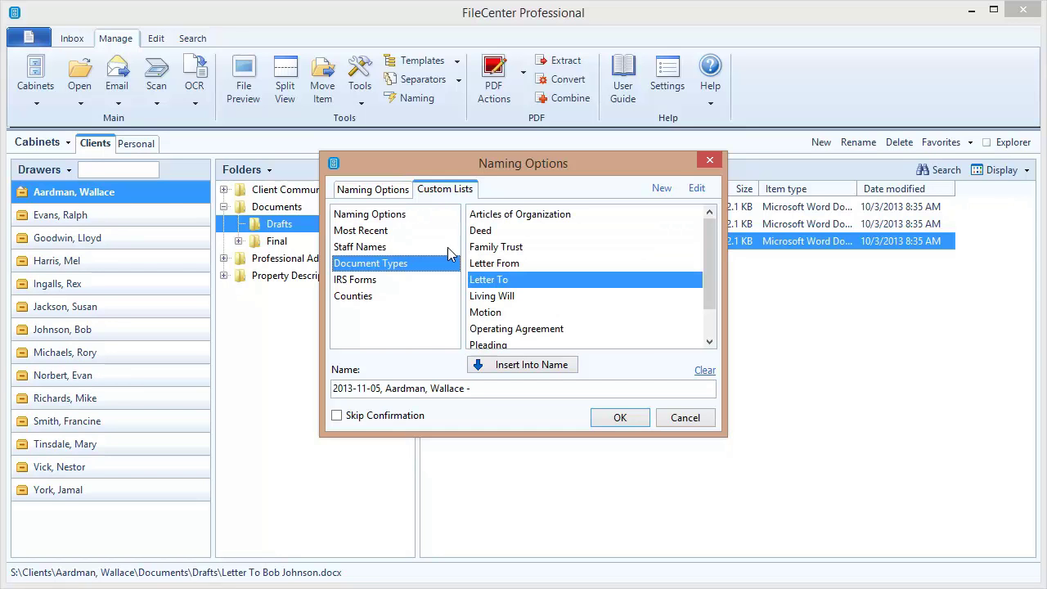
pyautogui.doubleClick(488, 281)
pyautogui.click(398, 248)
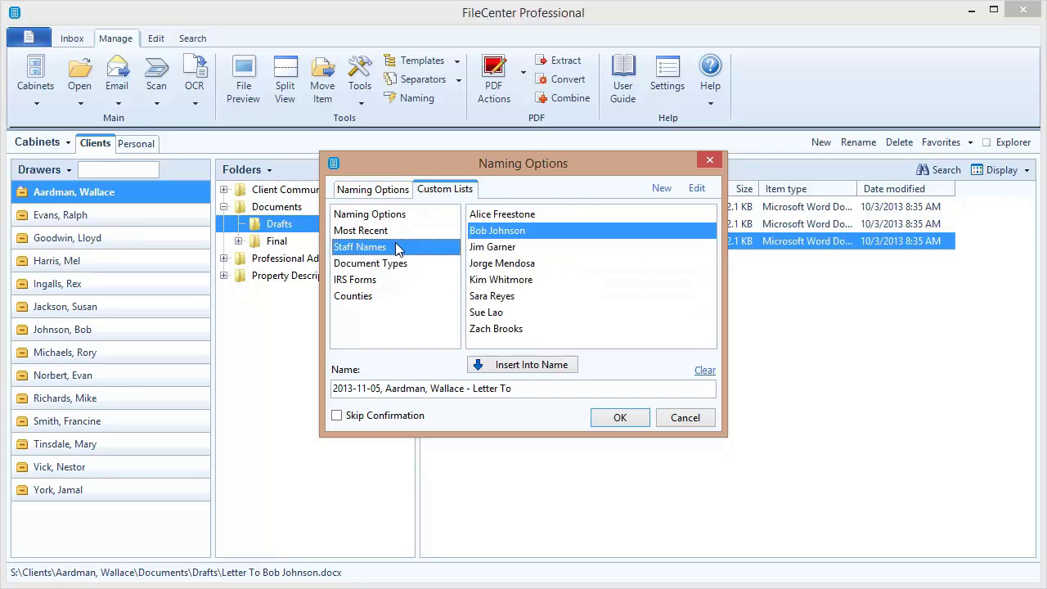
pyautogui.doubleClick(484, 236)
pyautogui.click(620, 419)
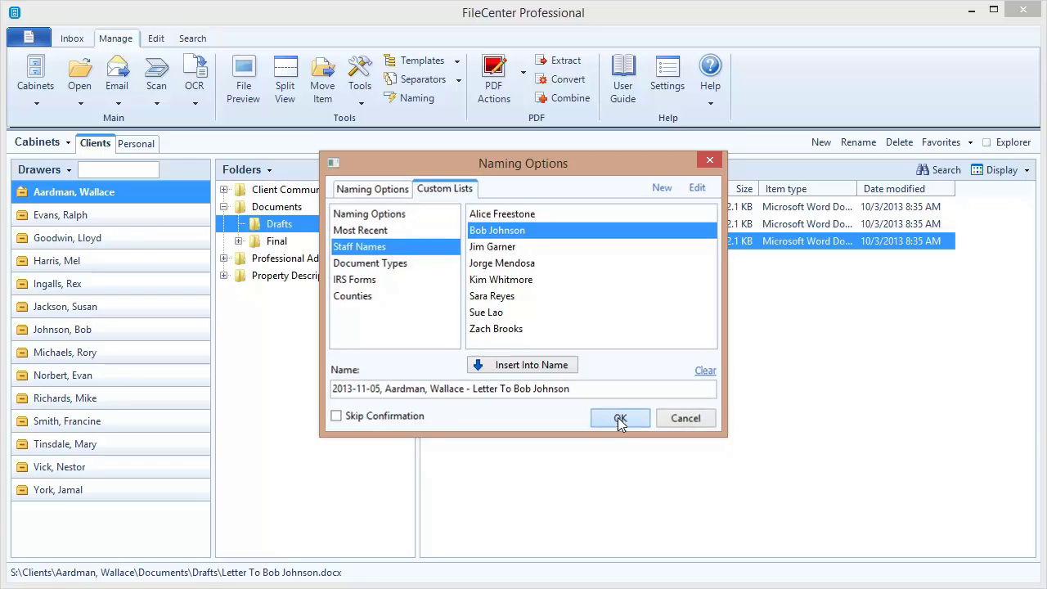
pyautogui.click(599, 358)
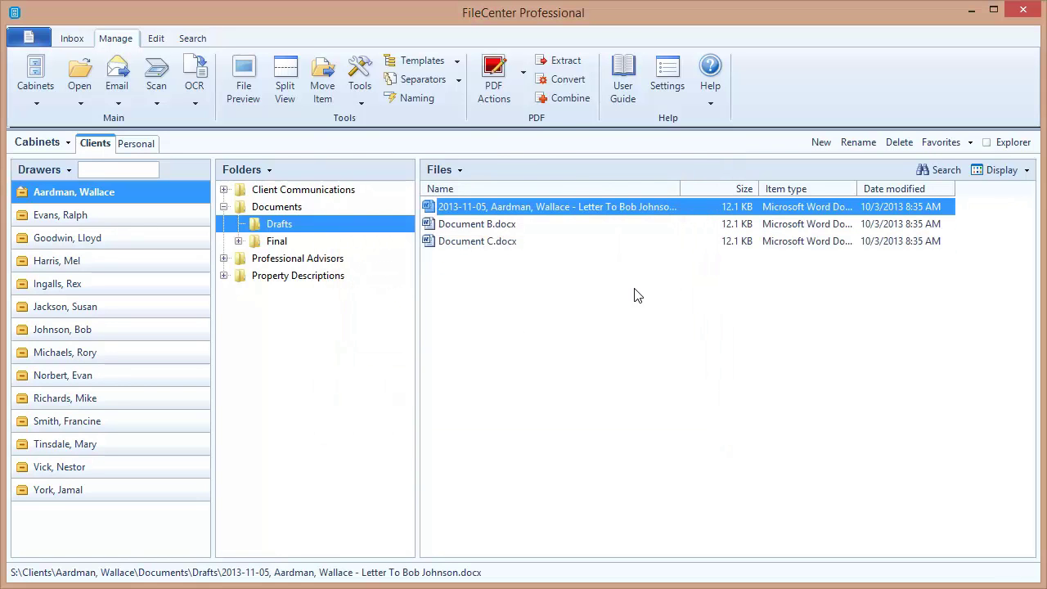
pyautogui.moveTo(680, 188); pyautogui.dragTo(736, 189)
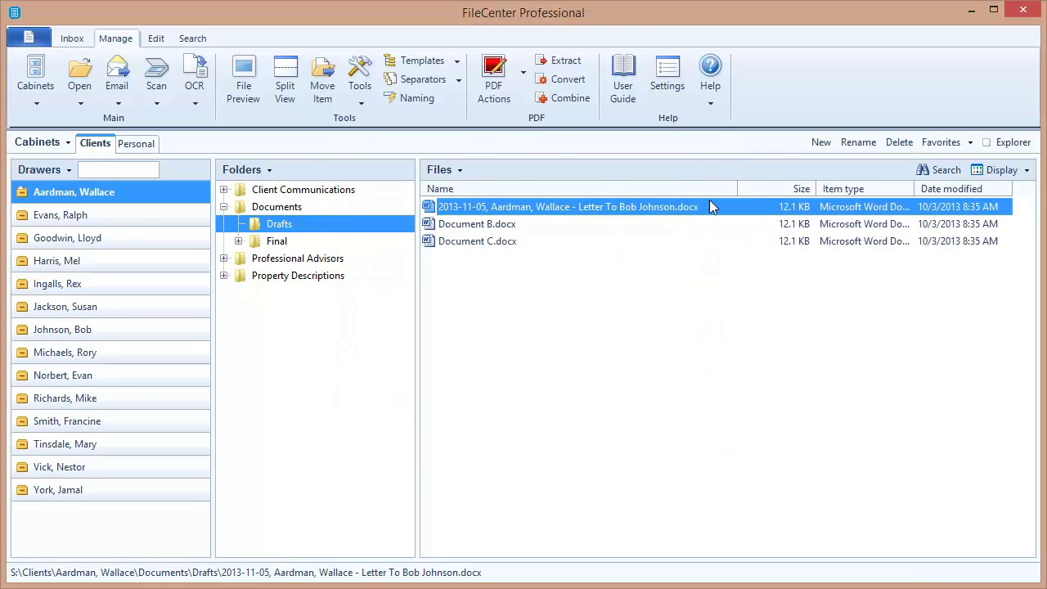
pyautogui.click(551, 331)
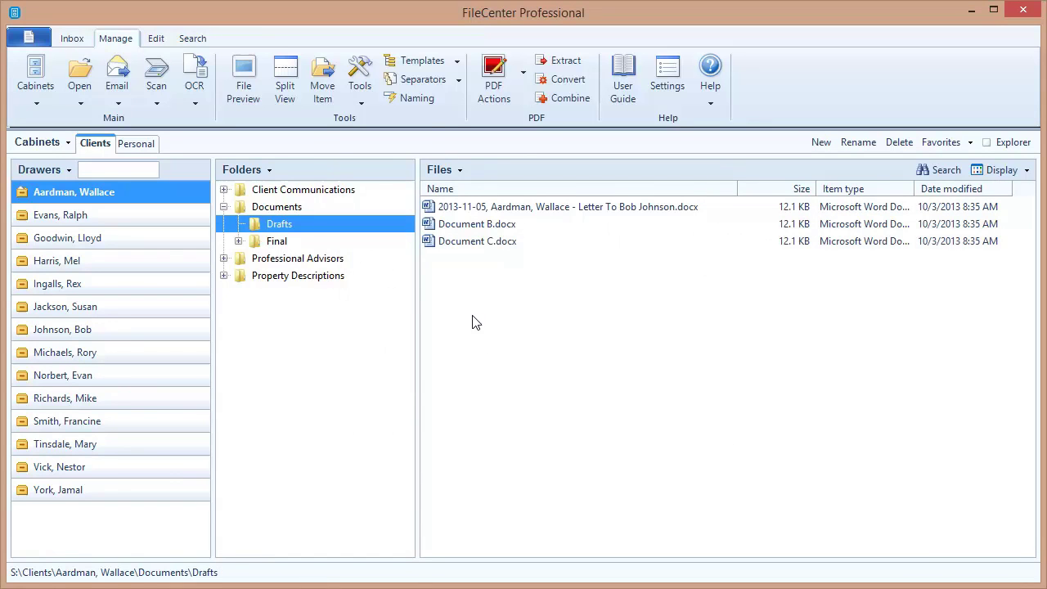
# Create a new custom list in the naming options and name it Staff Abbreviations
pyautogui.click(418, 97)
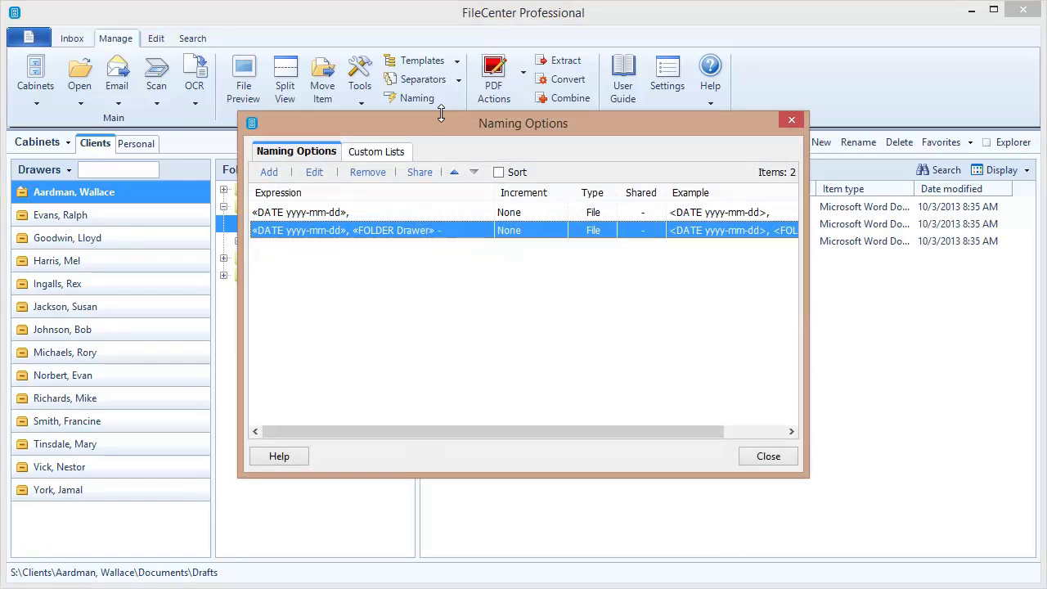
pyautogui.click(390, 154)
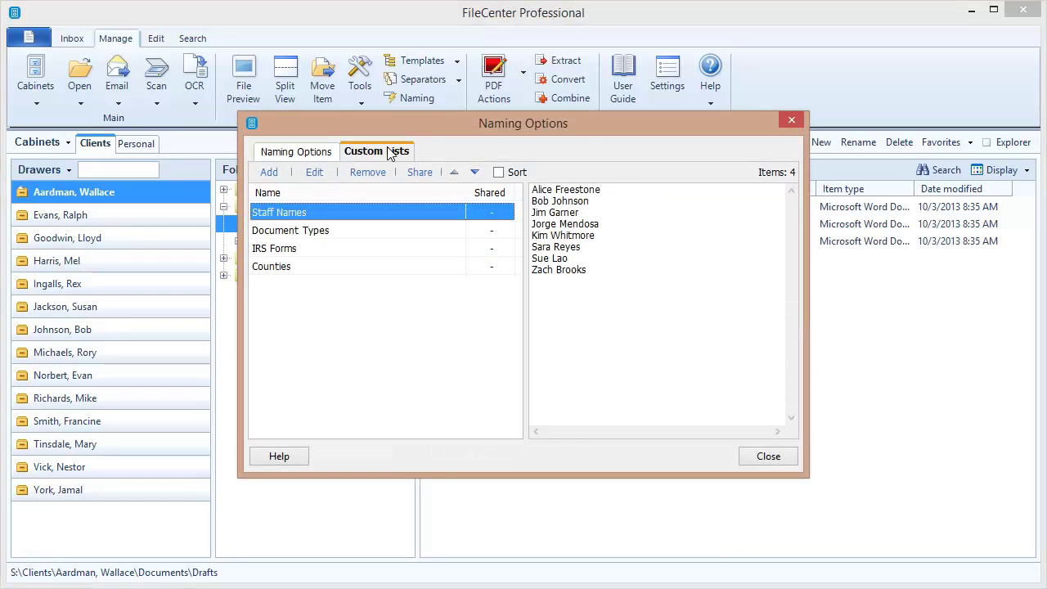
pyautogui.click(268, 173)
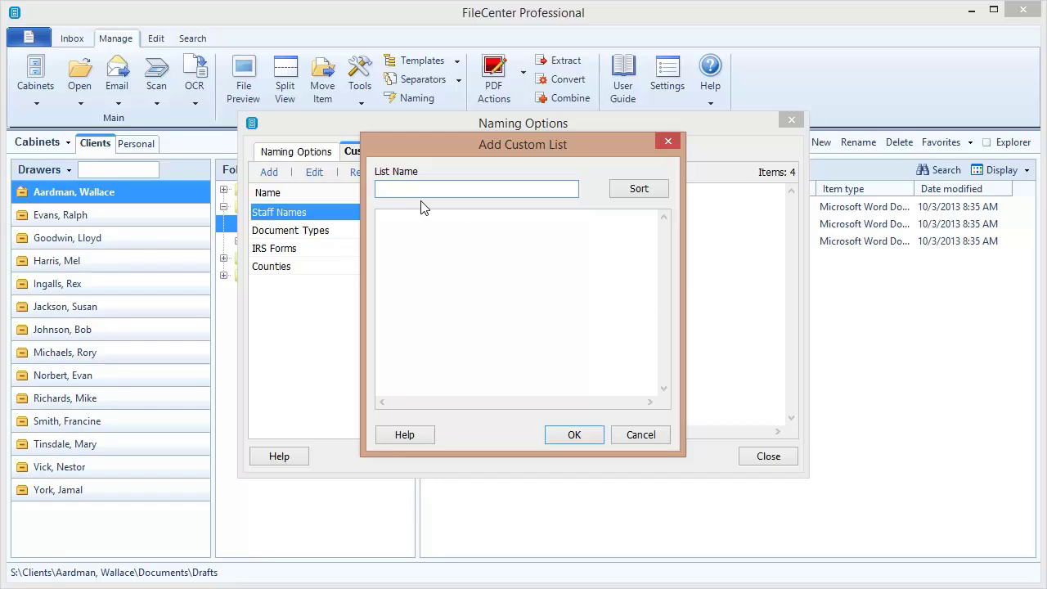
pyautogui.write('Staff Abbreviations')
pyautogui.moveTo(496, 145); pyautogui.dragTo(322, 158)
pyautogui.click(252, 245)
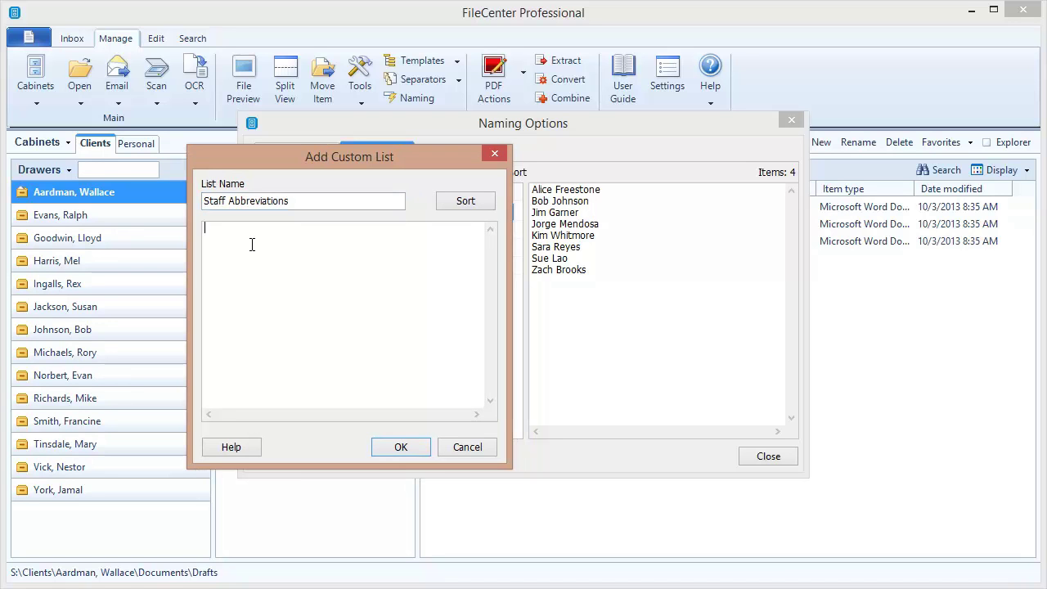
# Enter Af, BJ, JG, JM, KW, SR, SL and ZB on separate lines, sort the entries alphabetically and save the list
pyautogui.write('Af')
pyautogui.press('Return')
pyautogui.write('BJ')
pyautogui.press('Return')
pyautogui.write('JG')
pyautogui.press('Return')
pyautogui.write('JM')
pyautogui.press('Return')
pyautogui.write('KW ')
pyautogui.write('SR')
pyautogui.press('Return')
pyautogui.write('SL ')
pyautogui.write('ZB')
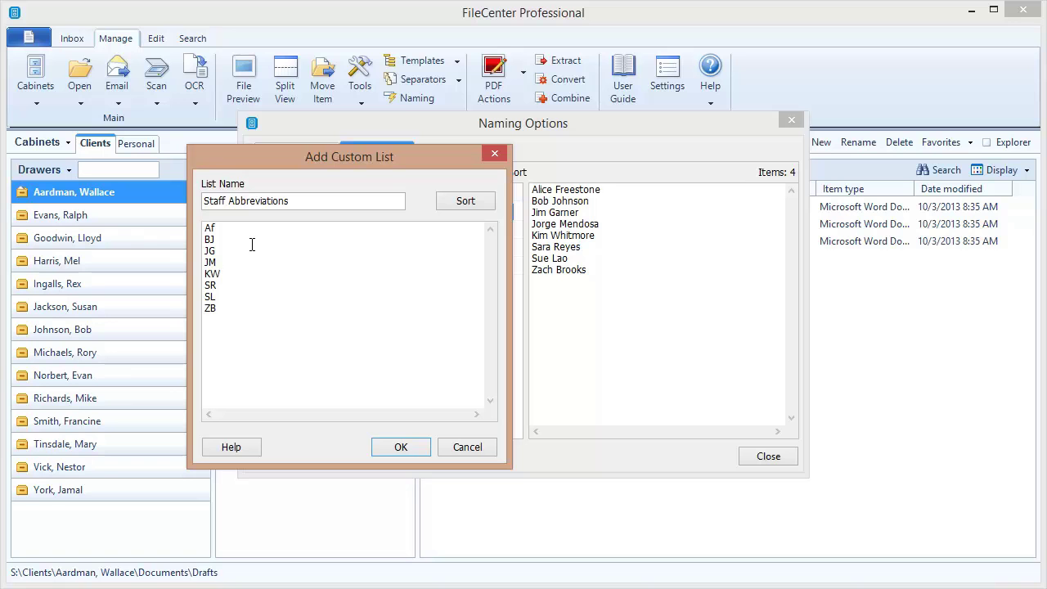
pyautogui.click(465, 201)
pyautogui.click(406, 448)
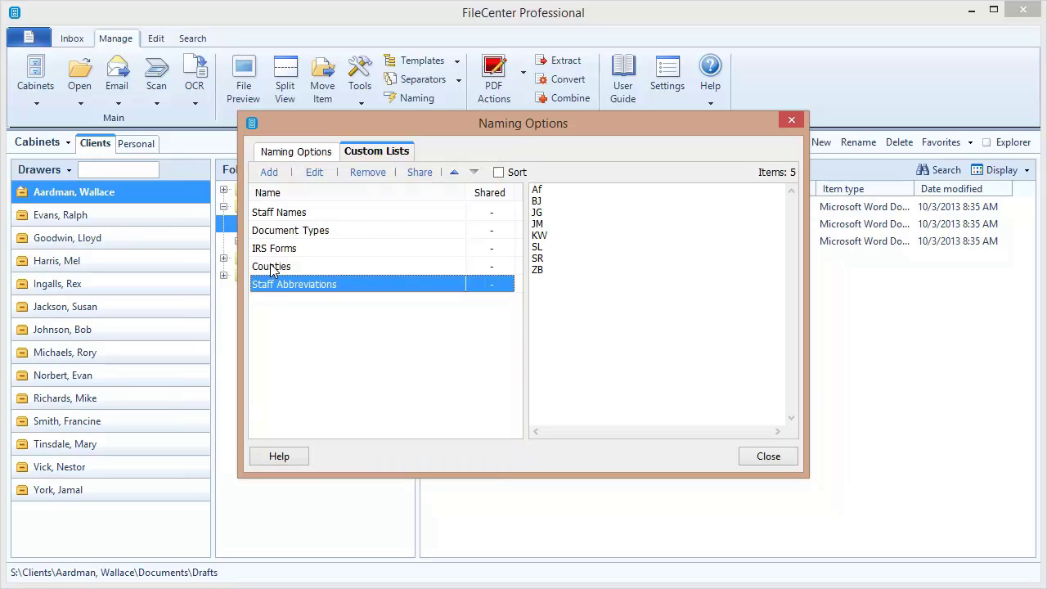
# Sort the custom lists alphabetically and turn automatic sorting back off
pyautogui.click(498, 171)
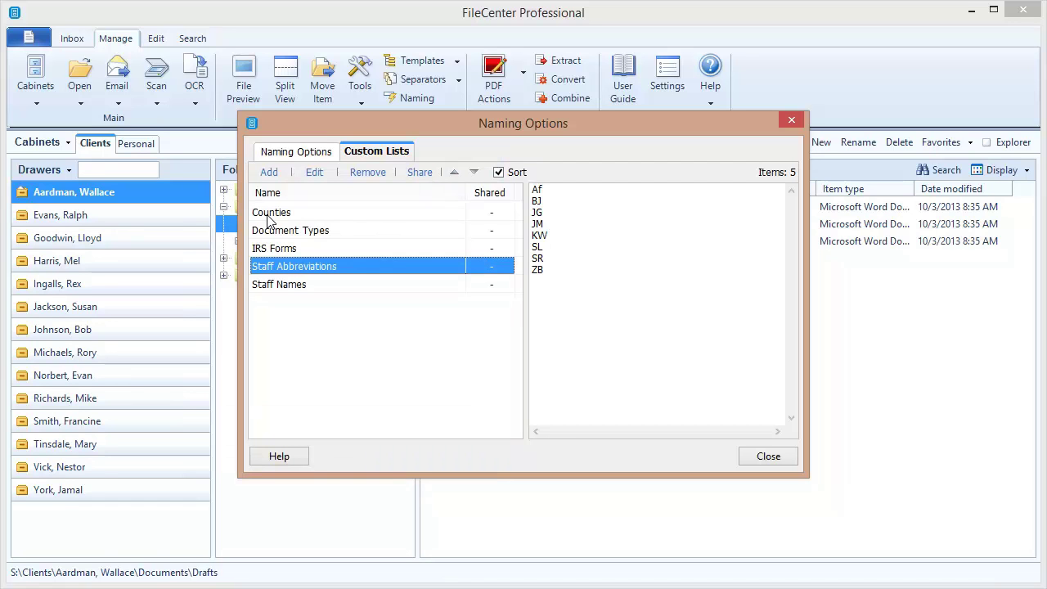
pyautogui.click(498, 172)
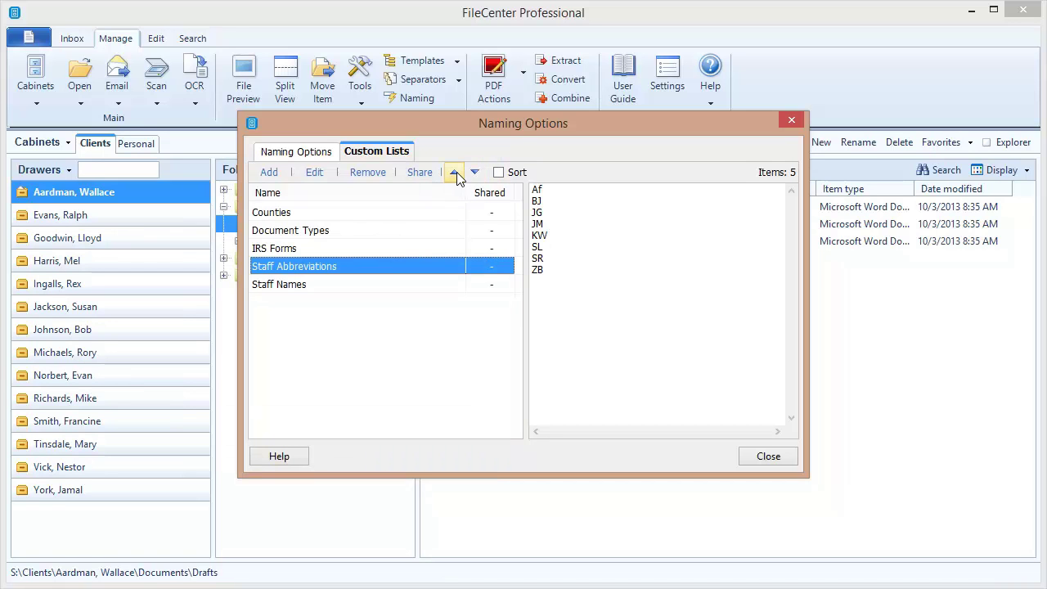